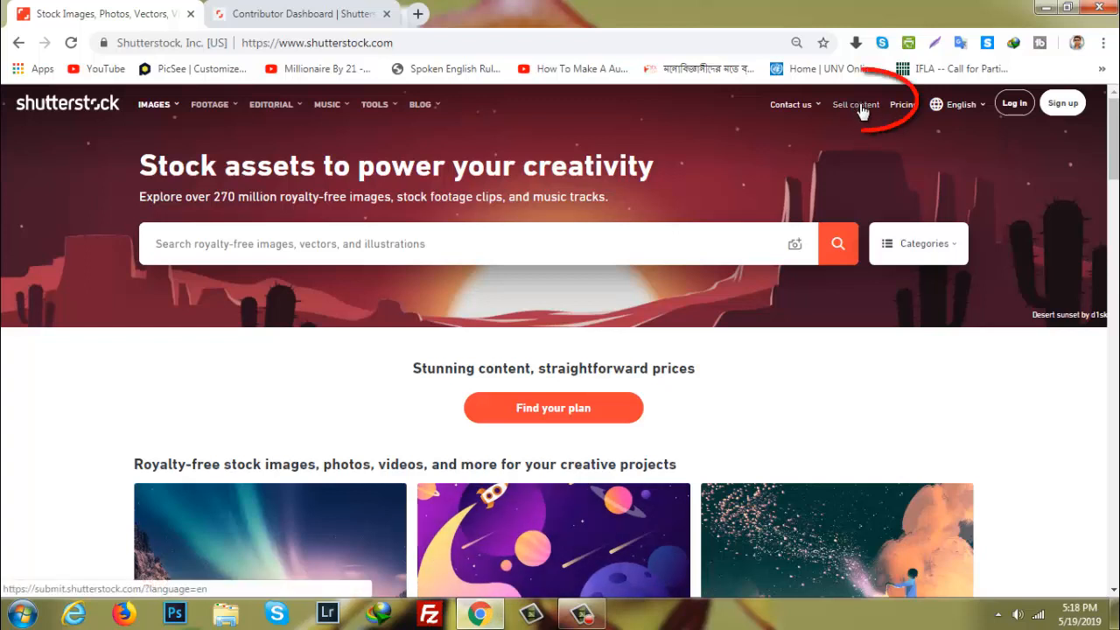
Open the Shutterstock contributor dashboard for selling content
click(855, 105)
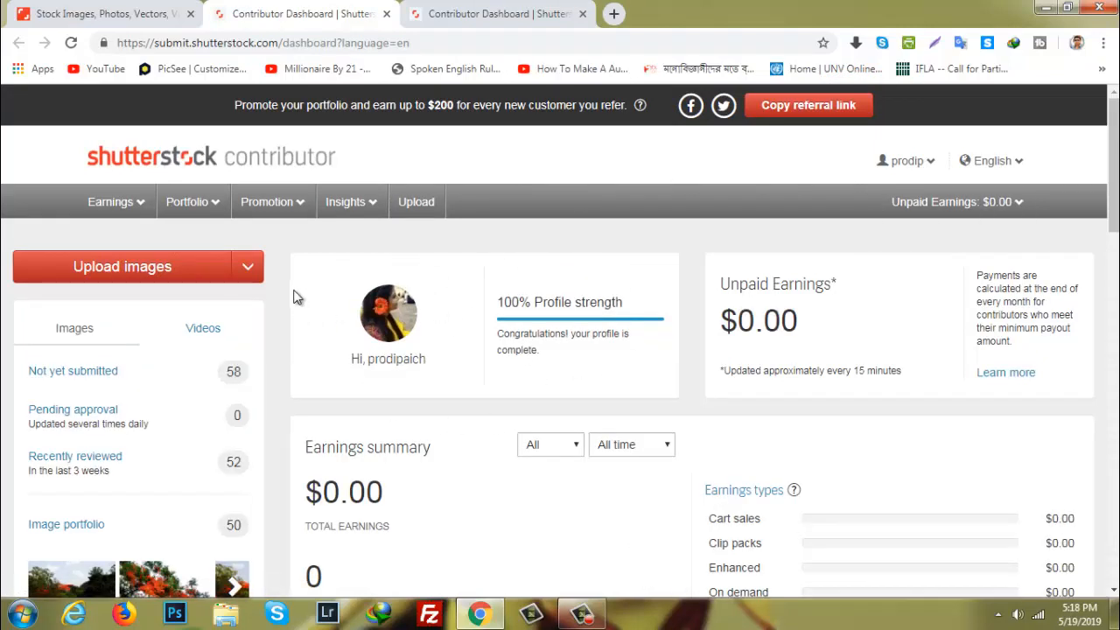
Start uploading the photo IMG_20190515_094826.jpg and cancel the upload while it is still running
click(119, 279)
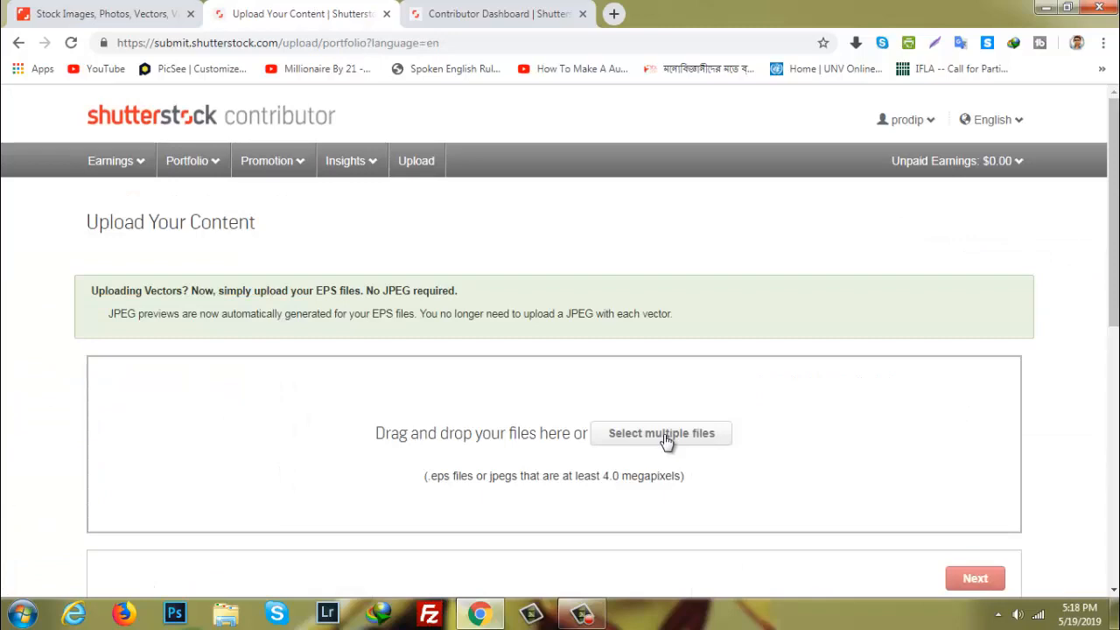
click(663, 435)
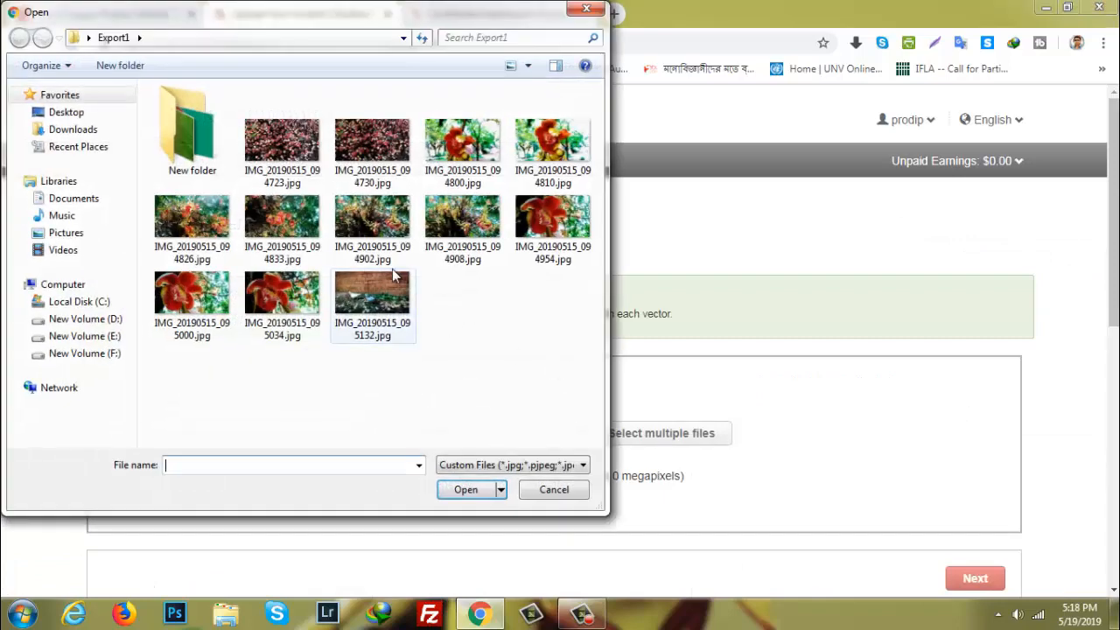
click(210, 224)
click(465, 489)
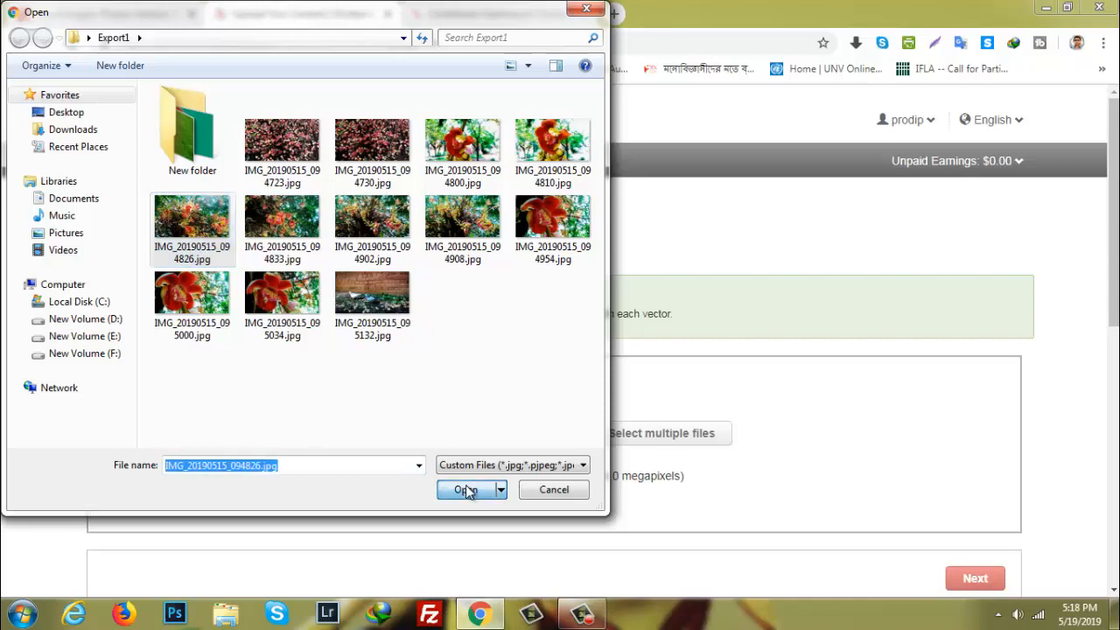
scroll(499, 412, down, 1)
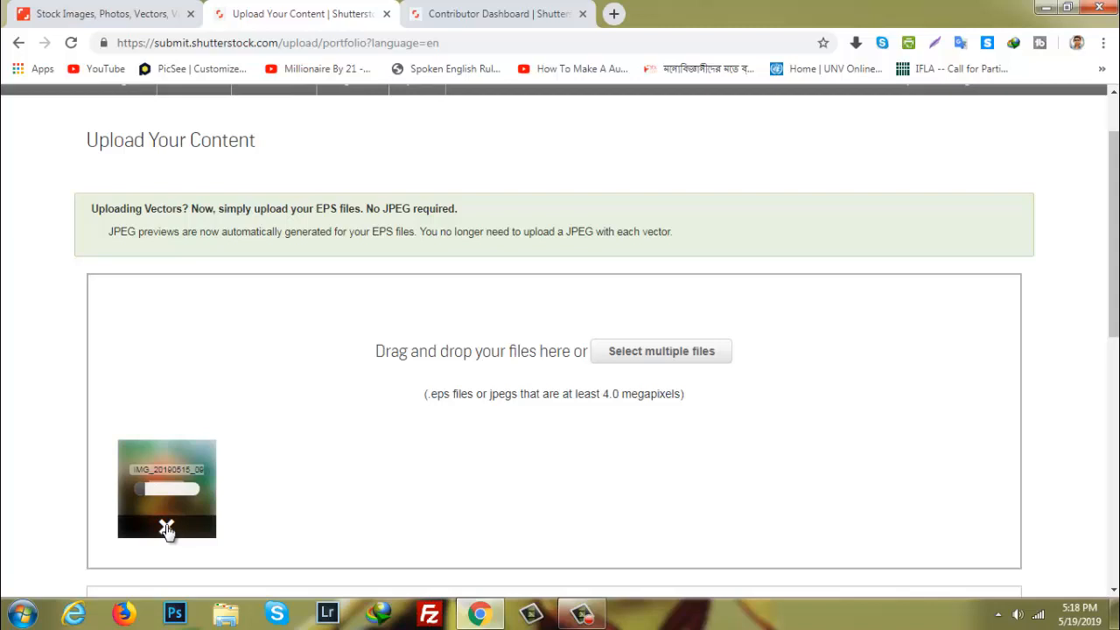
click(166, 529)
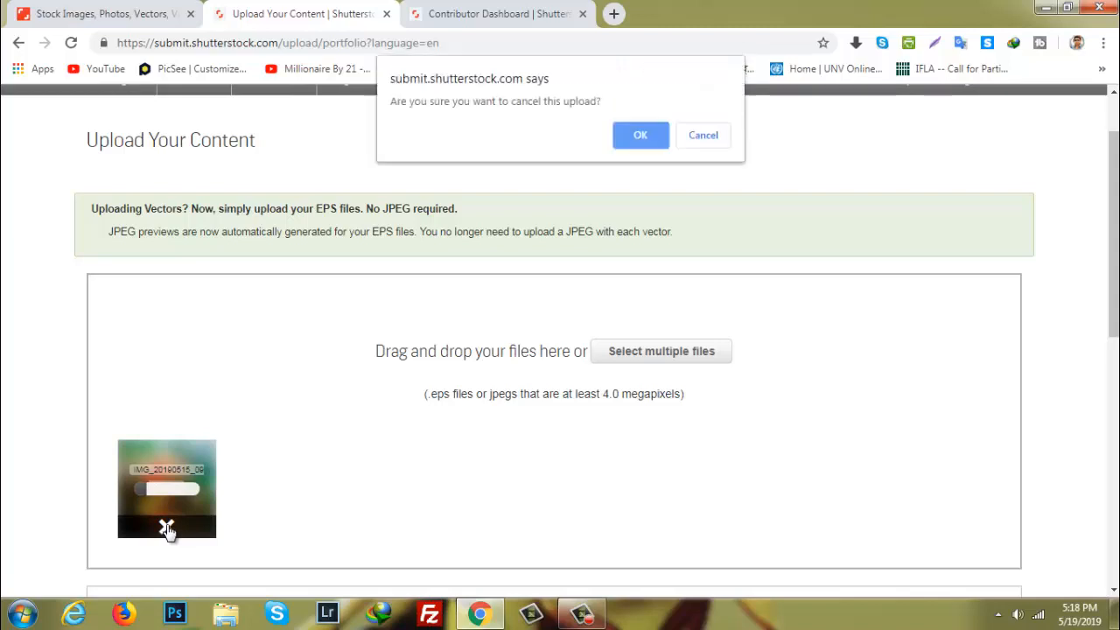
click(645, 141)
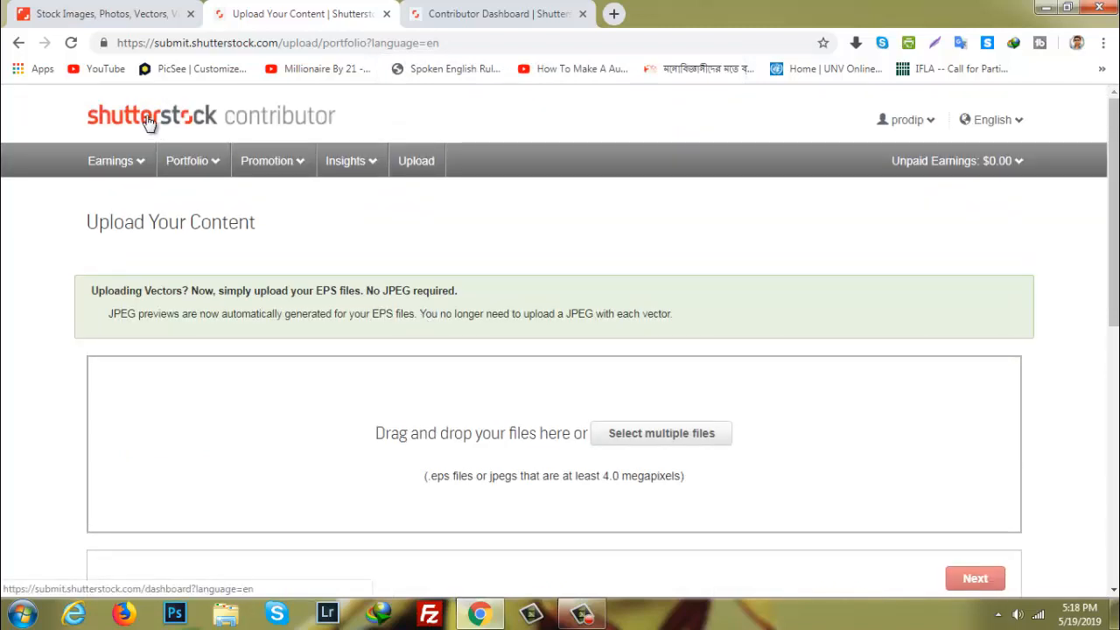
Return to the contributor dashboard and open the list of images not yet submitted
click(149, 123)
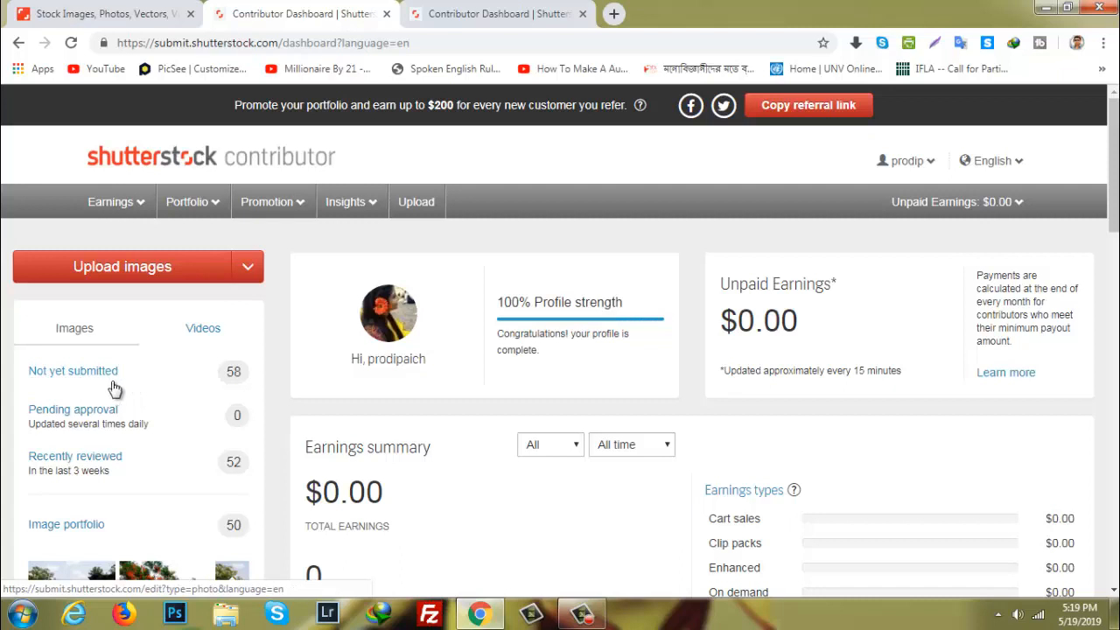
click(236, 374)
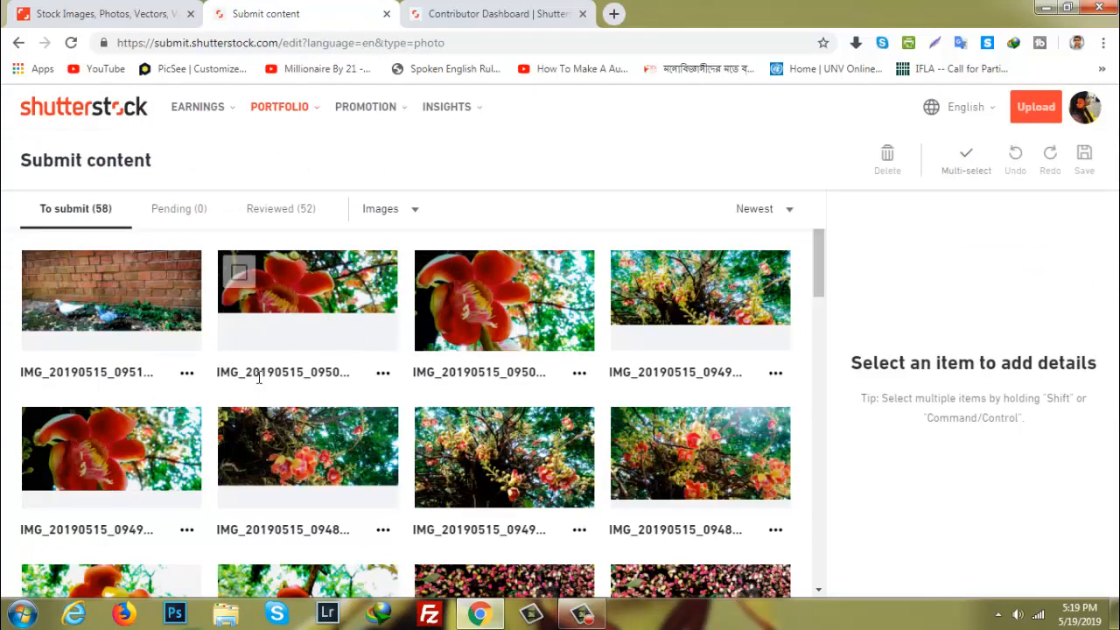
Select Wallpaper.jpg and give it the description "Beautiful fresh desktop wallpaper texture/background"
scroll(677, 350, down, 4)
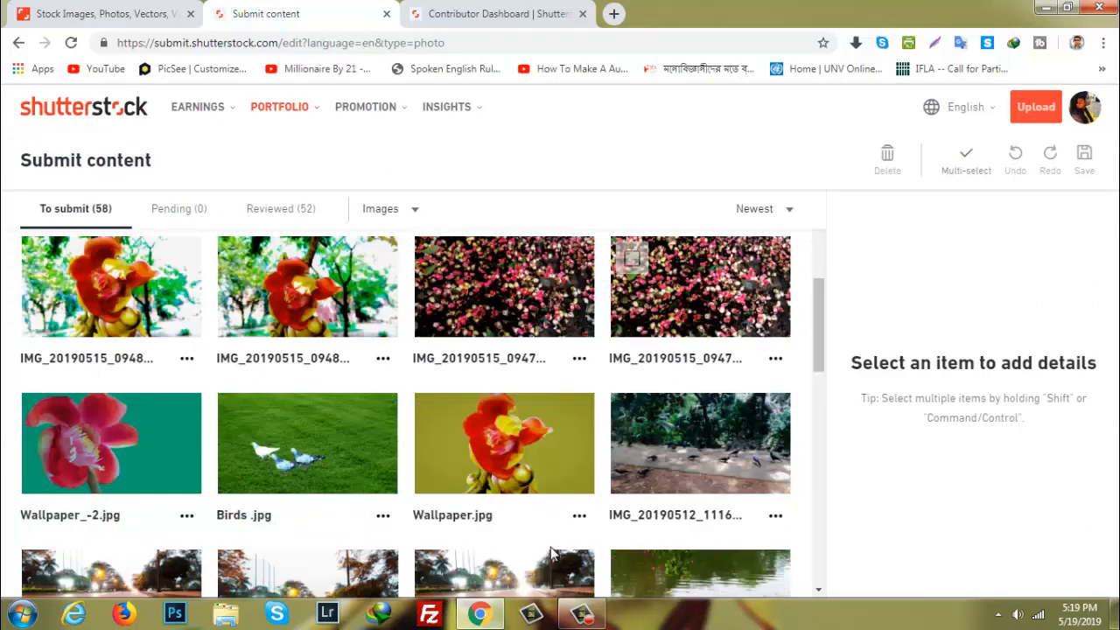
click(544, 436)
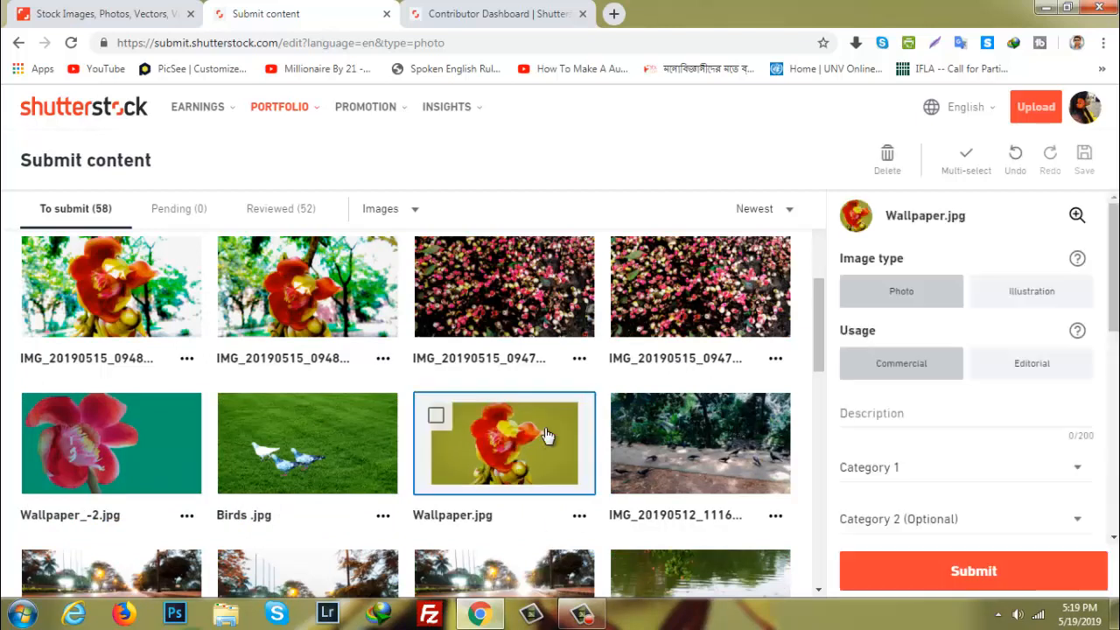
click(917, 418)
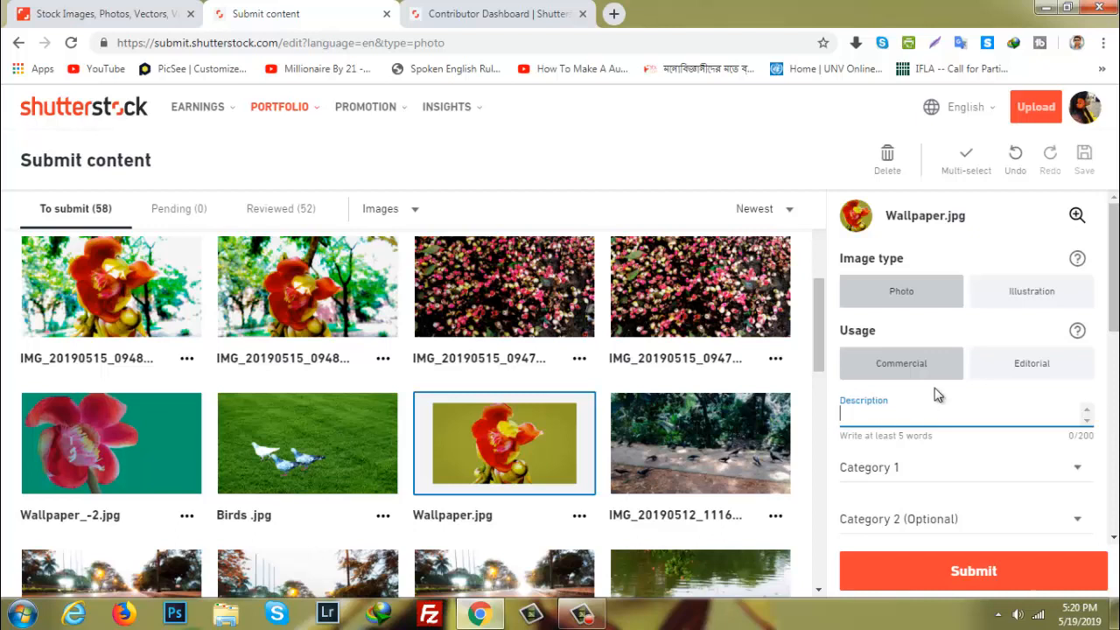
text(Beautiful fresh desktop wallpaper texture/background)
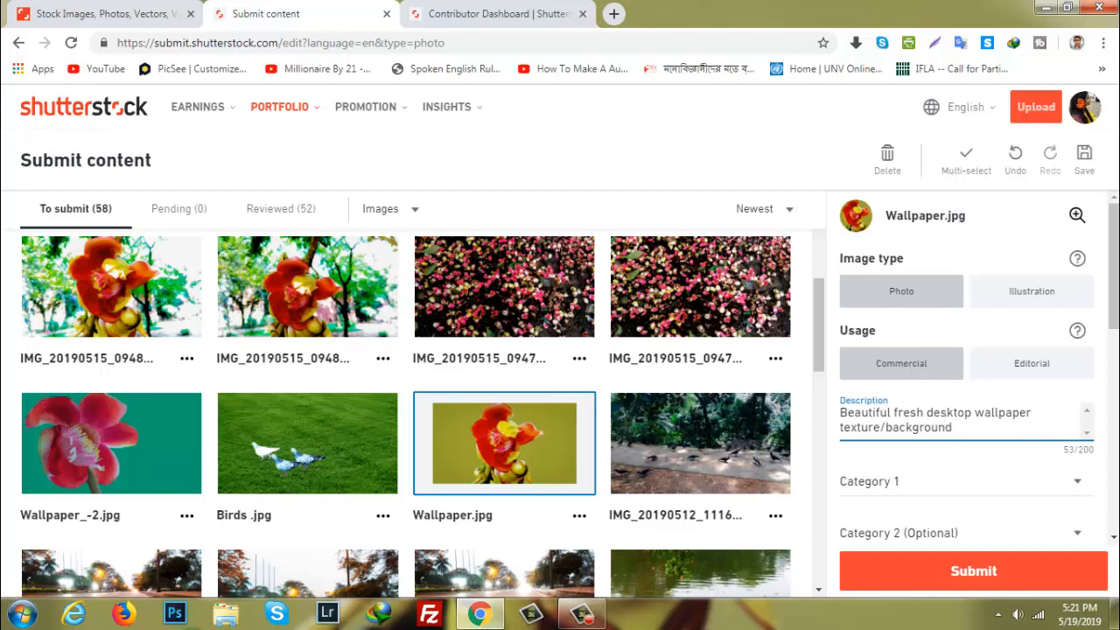
Set the image's first category to Backgrounds/Textures and its optional second category to Abstract
click(1072, 482)
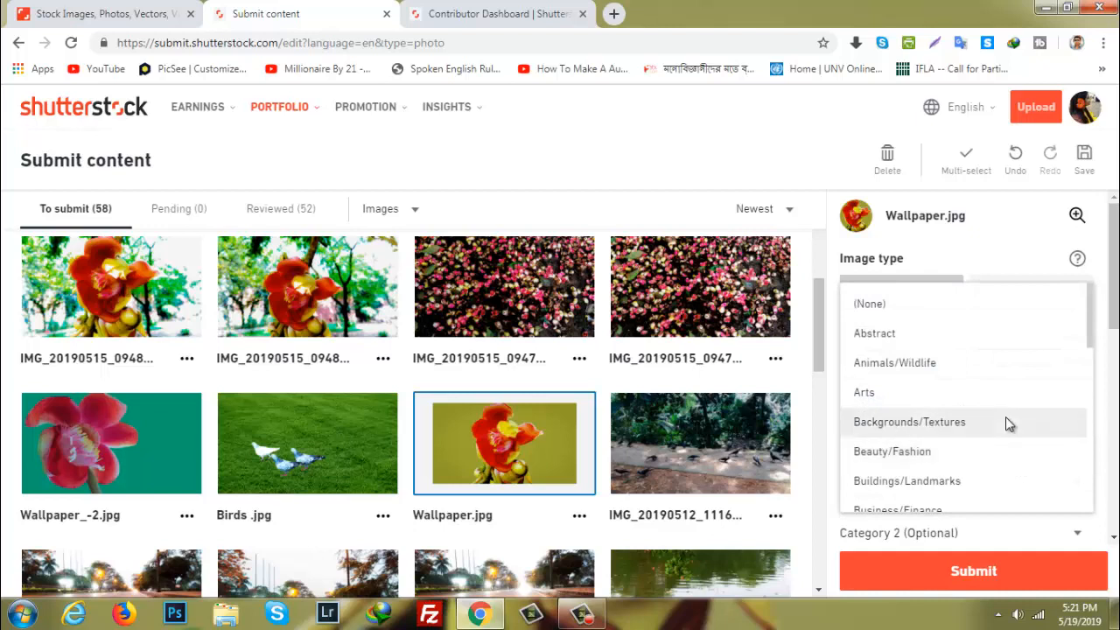
click(933, 429)
scroll(1046, 463, down, 2)
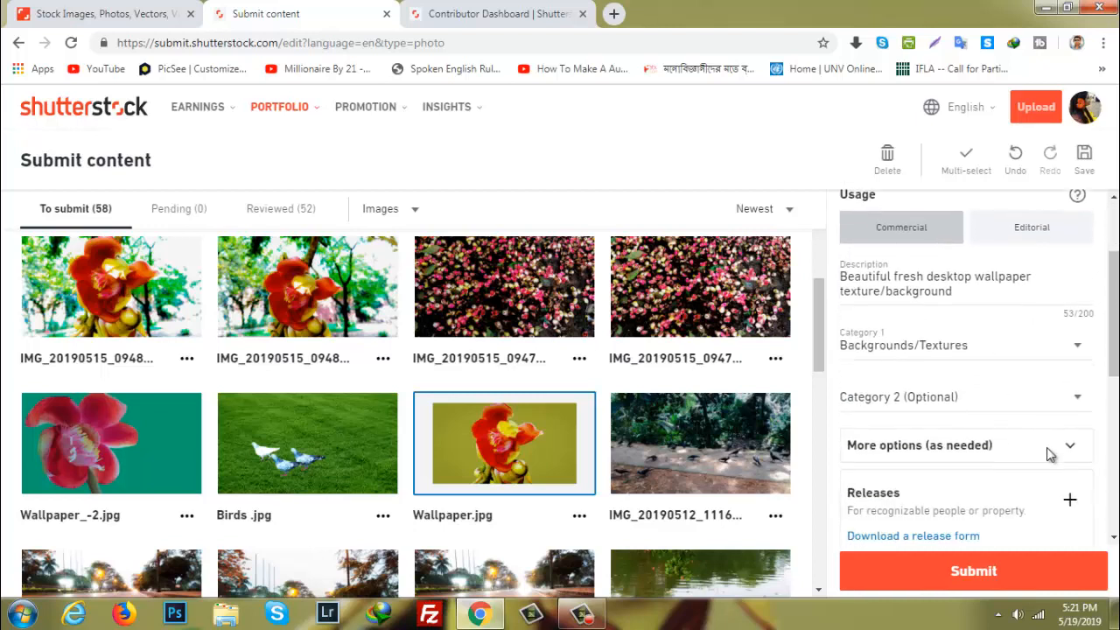
click(1079, 374)
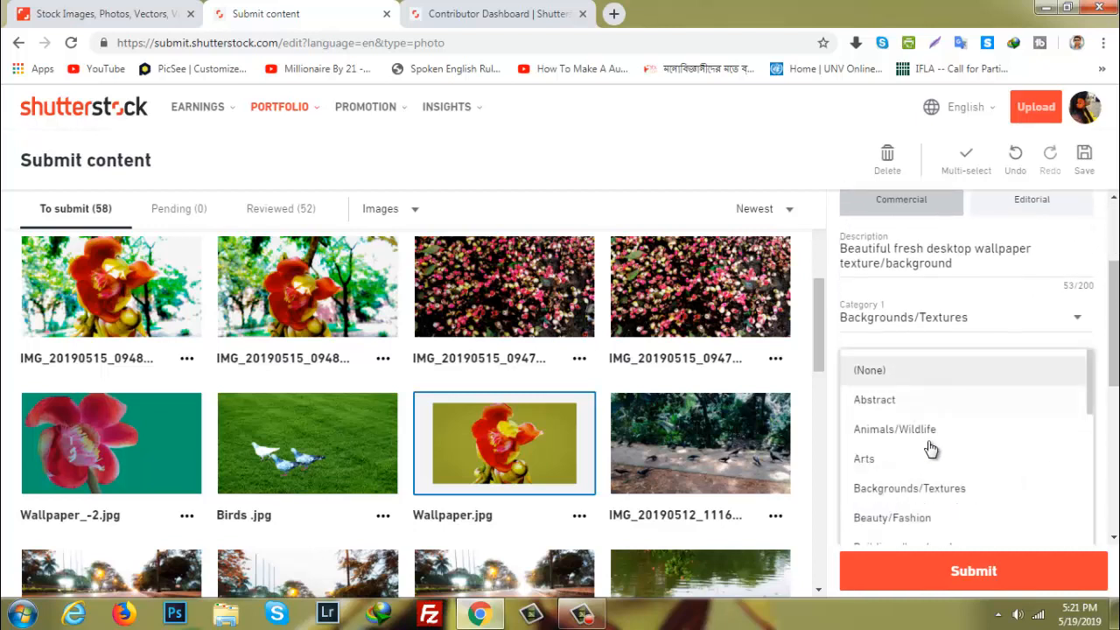
scroll(933, 455, down, 2)
scroll(932, 458, up, 2)
click(886, 377)
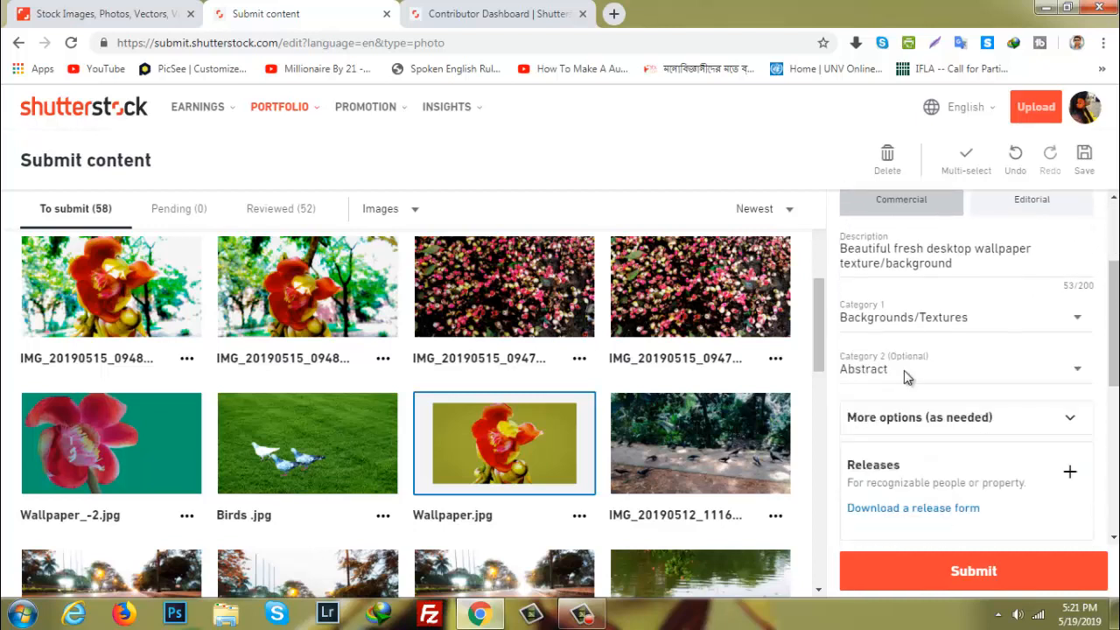
Add all the suggested keywords to the image, starting with spring, nature and plant
scroll(962, 378, down, 4)
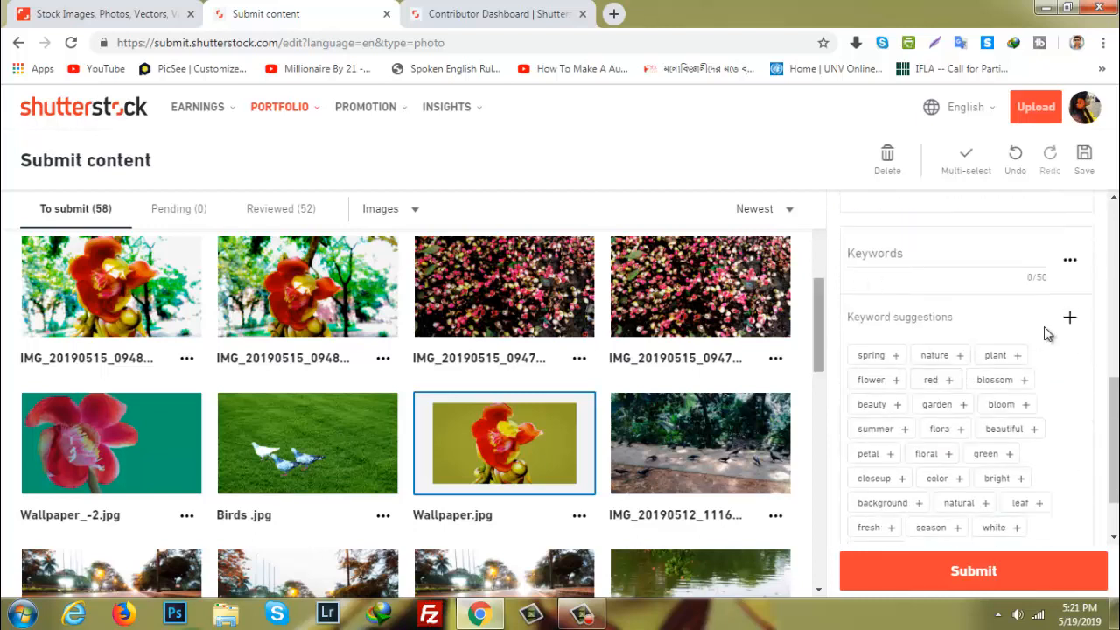
click(872, 357)
click(864, 392)
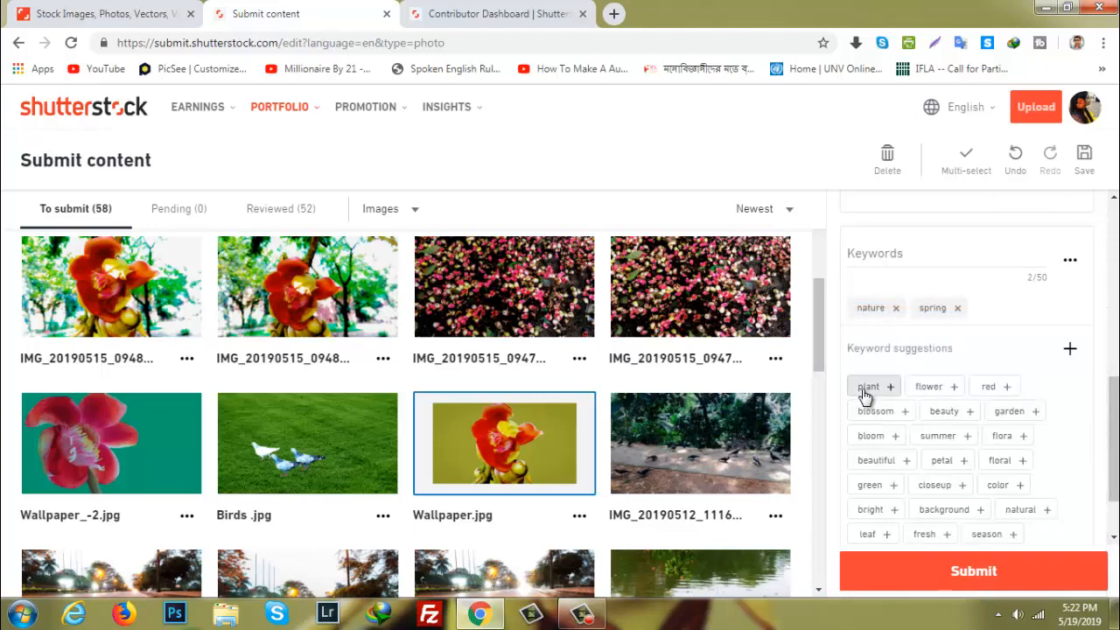
click(865, 393)
click(865, 393)
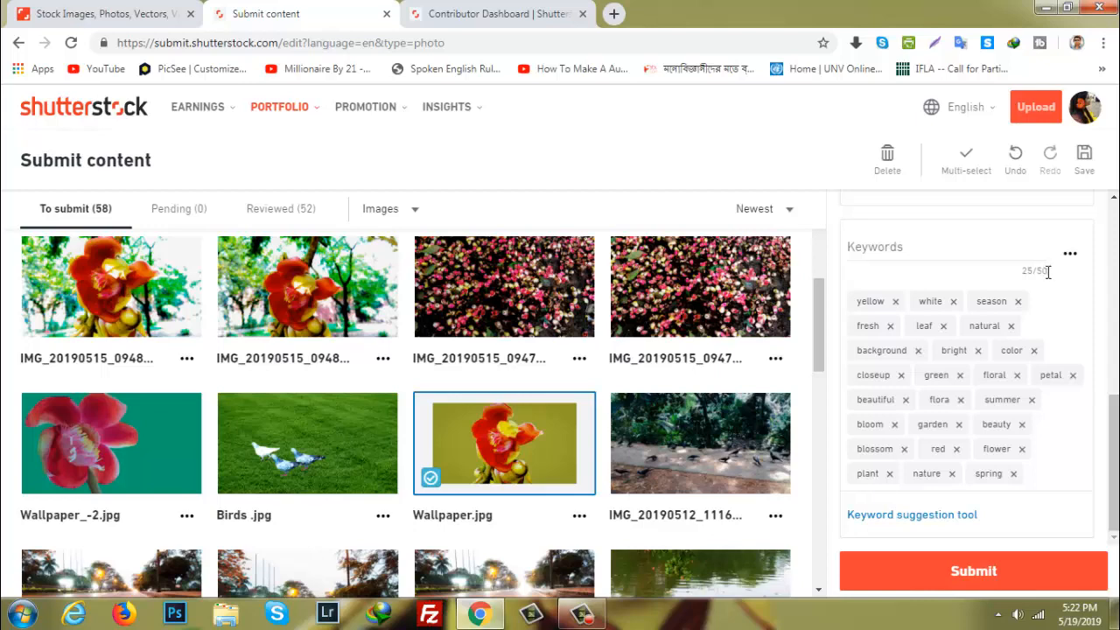
Search the Shutterstock image library for "pink color flower"
click(544, 12)
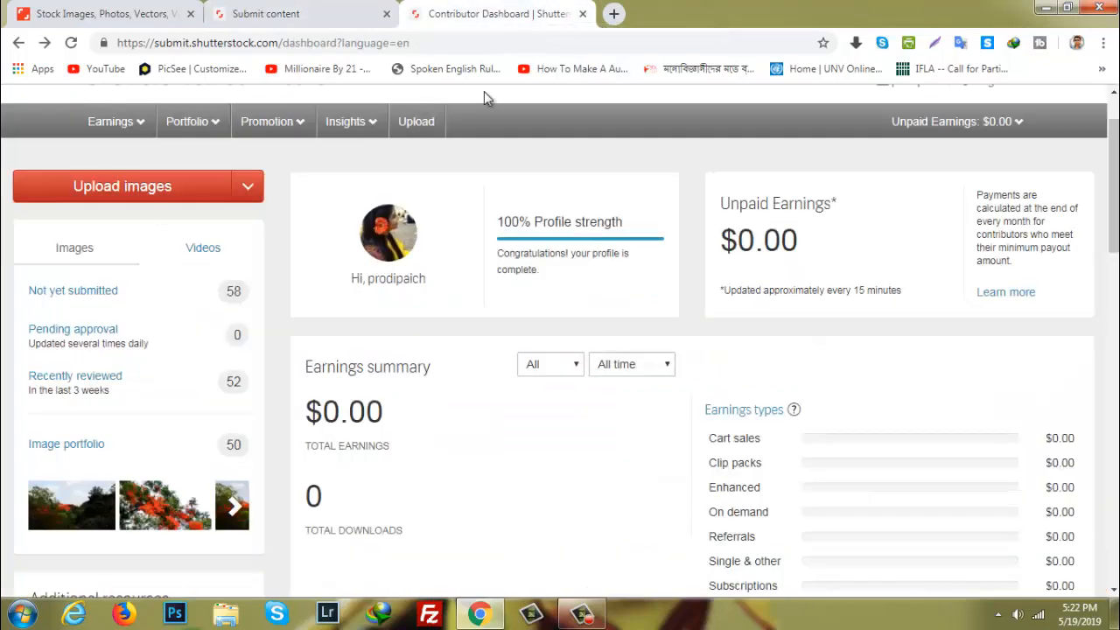
click(123, 10)
click(382, 243)
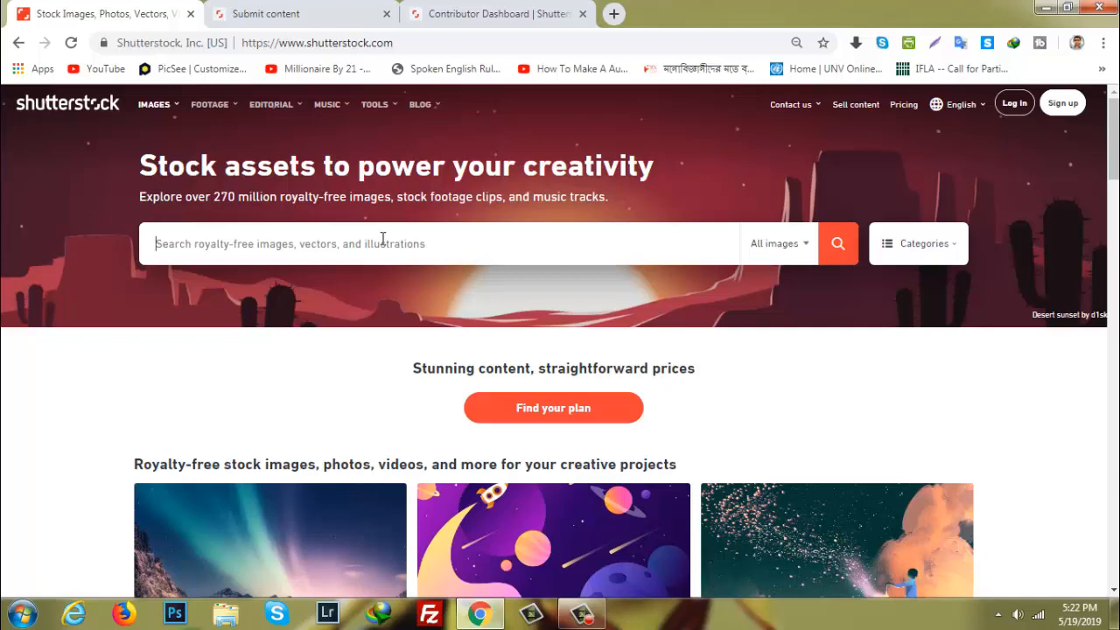
text(pink )
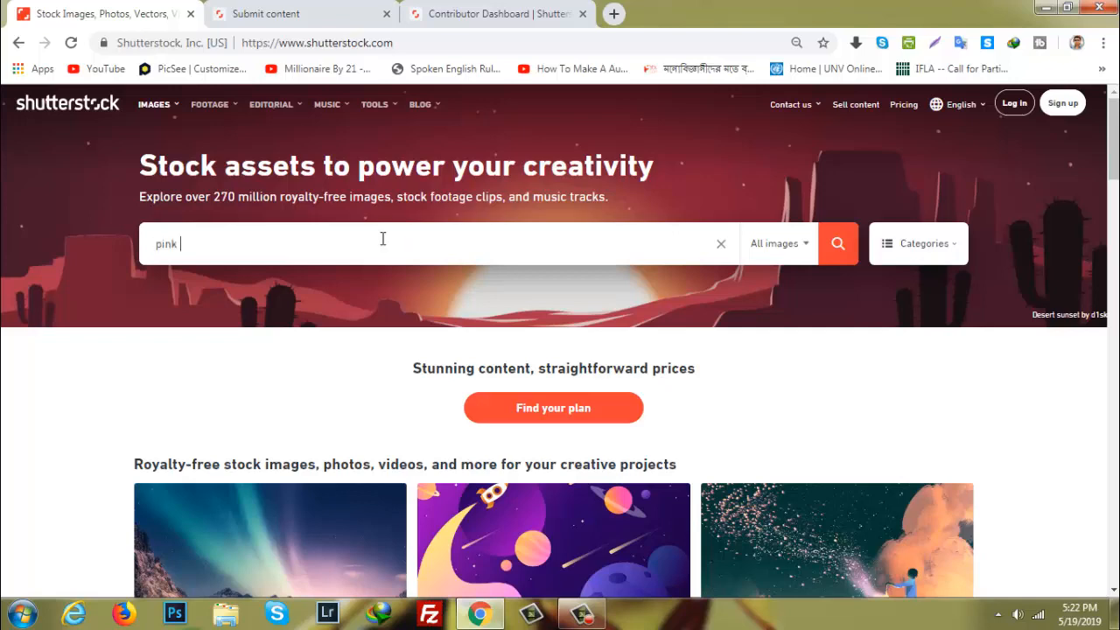
text(color flower)
key(Return)
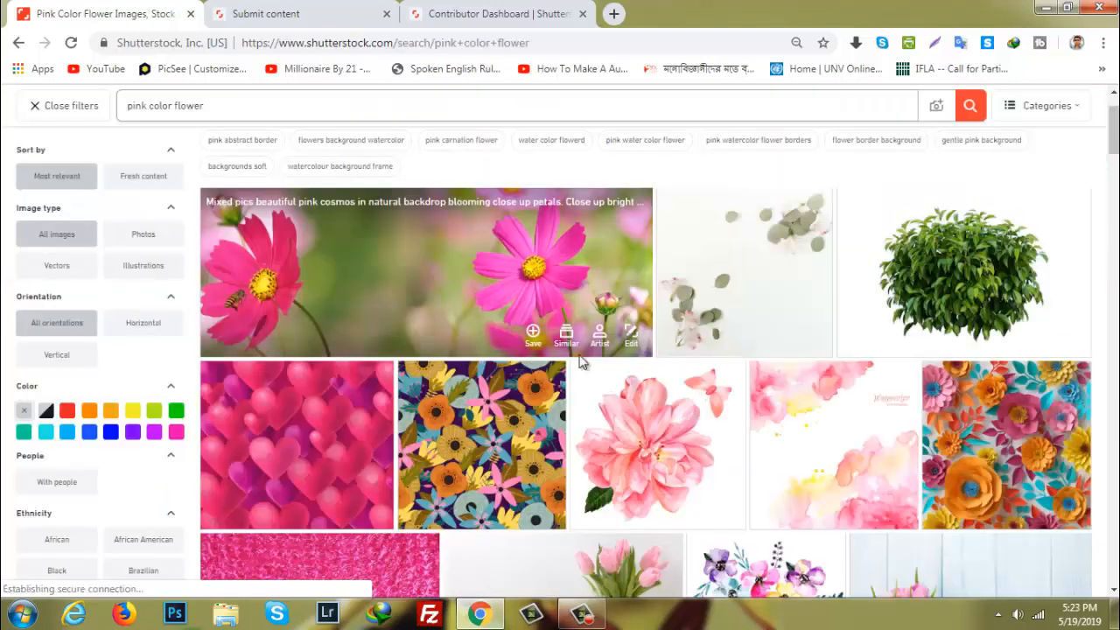
Open the mixed pink cosmos photo from the search results and expand its full keyword list
scroll(637, 330, down, 10)
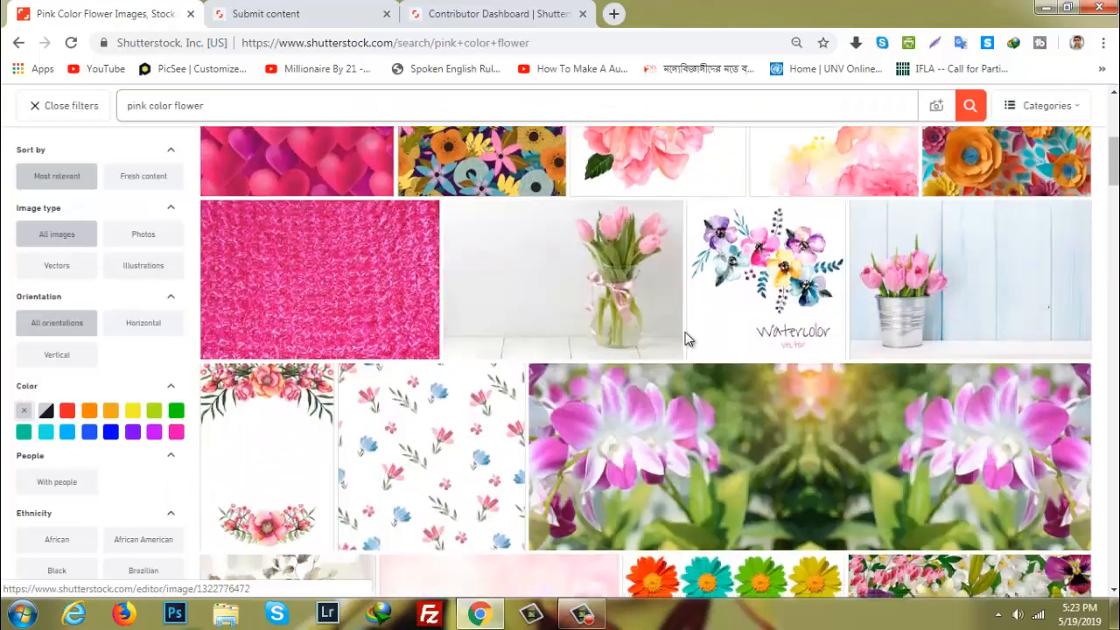
scroll(679, 337, up, 10)
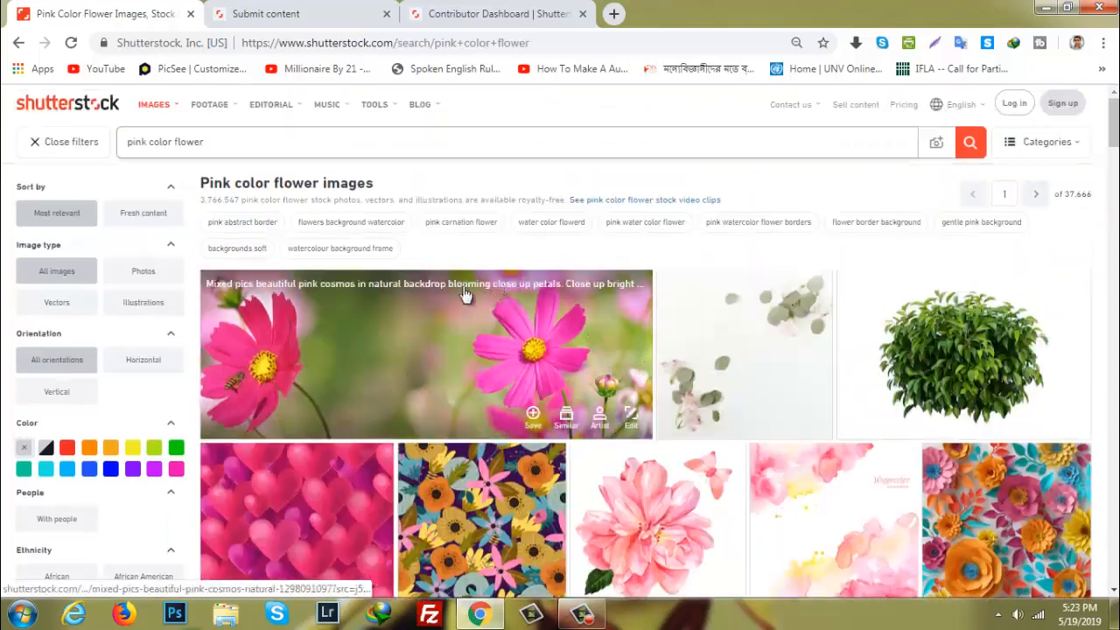
click(419, 337)
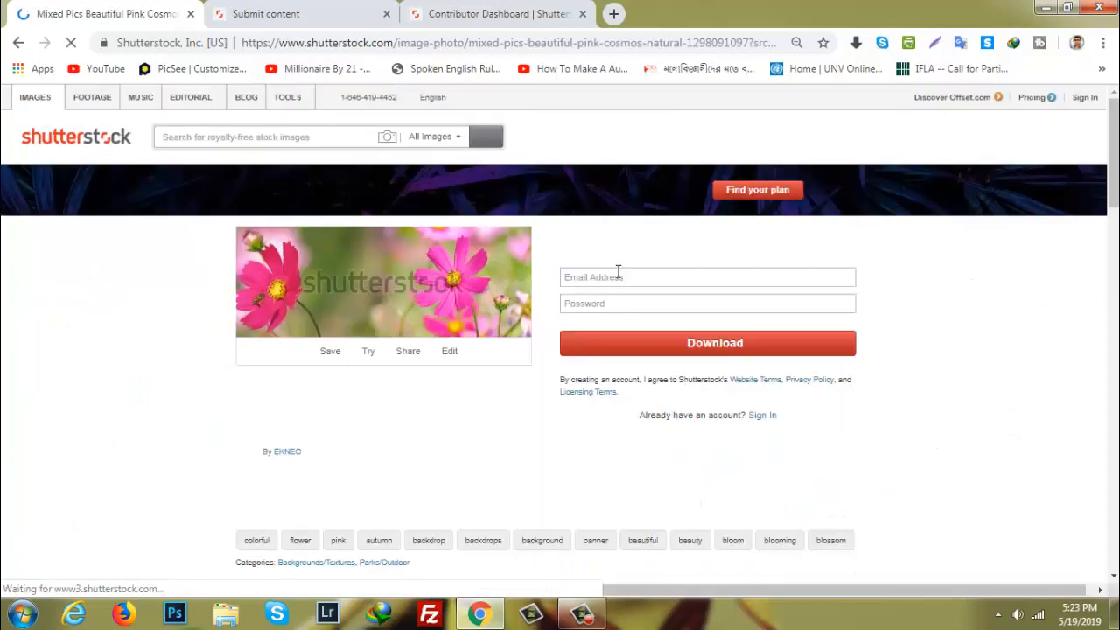
scroll(795, 323, down, 3)
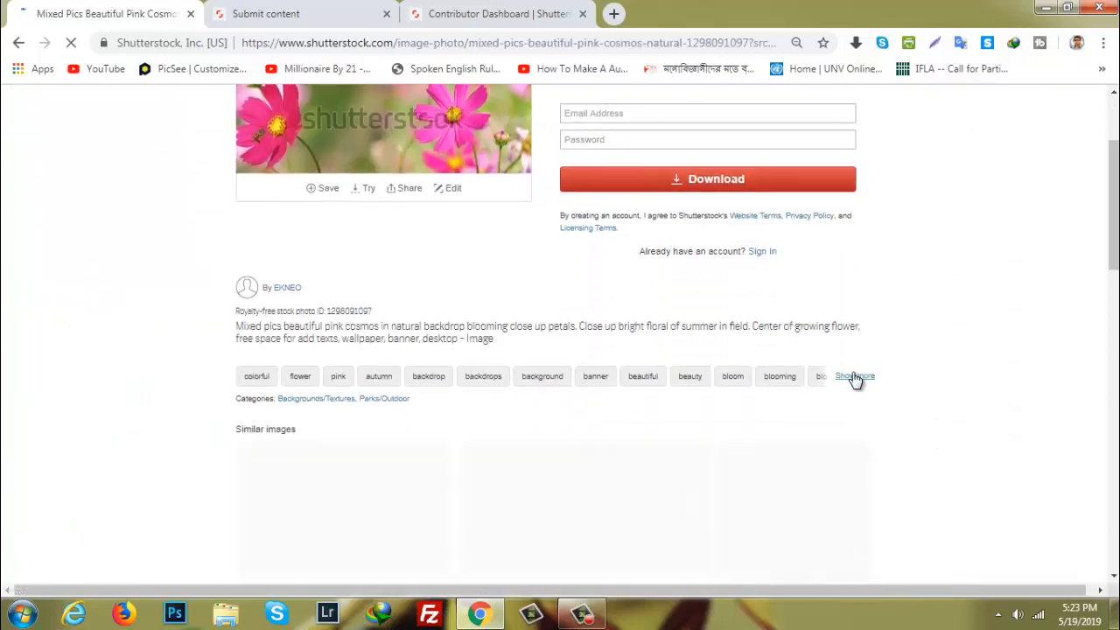
click(855, 376)
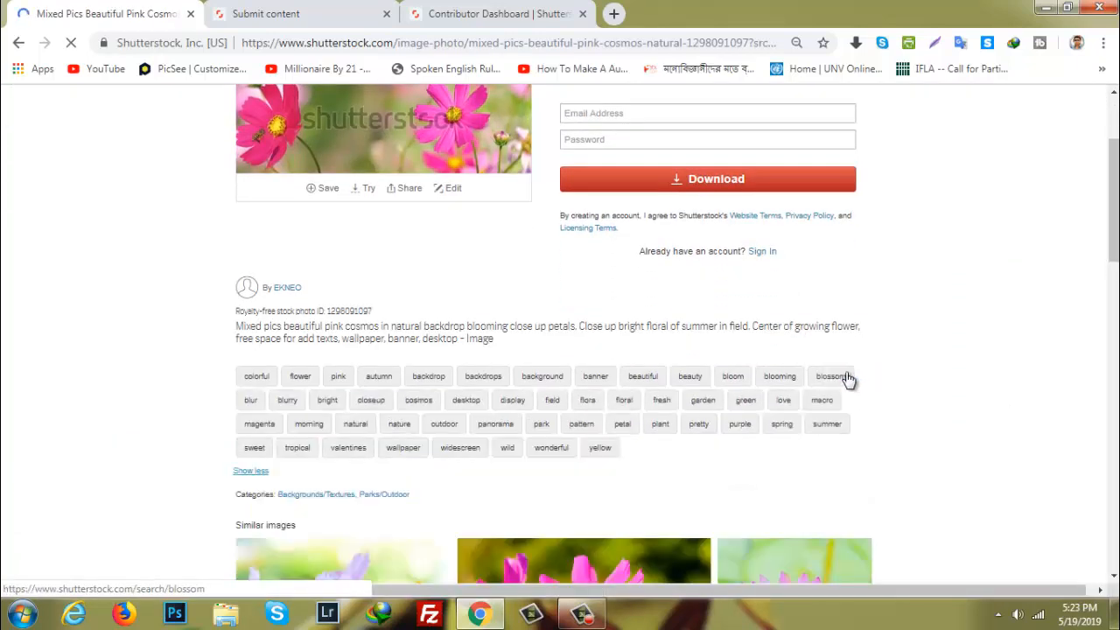
Switch to Notepad, write out the cosmos photo's keywords separated by commas, and select the whole list for copying
click(22, 615)
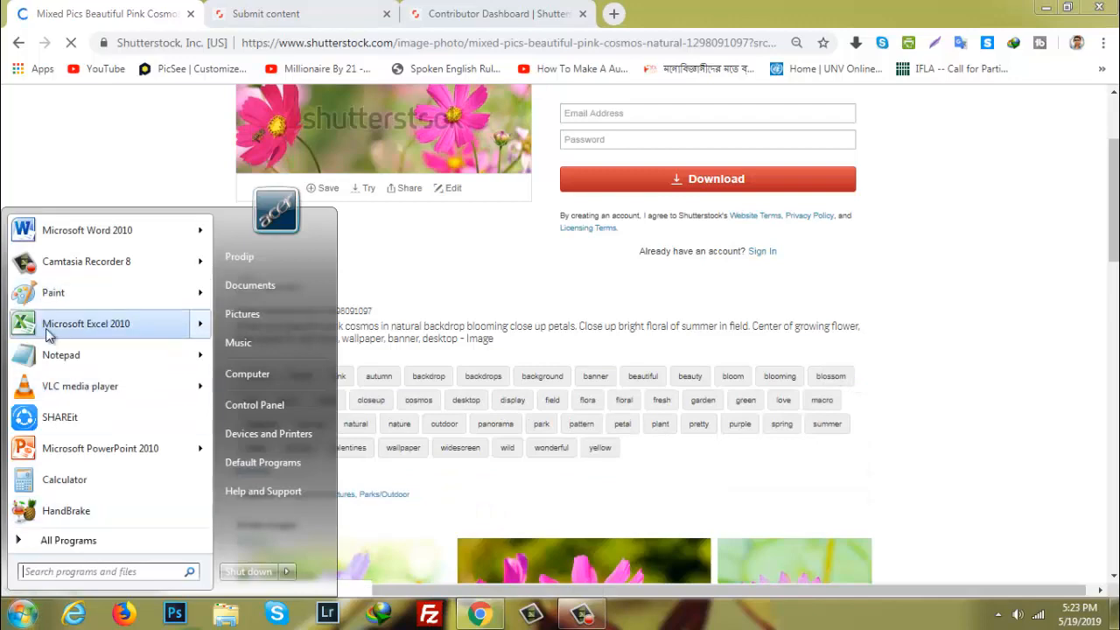
click(66, 352)
drag(726, 259, 862, 483)
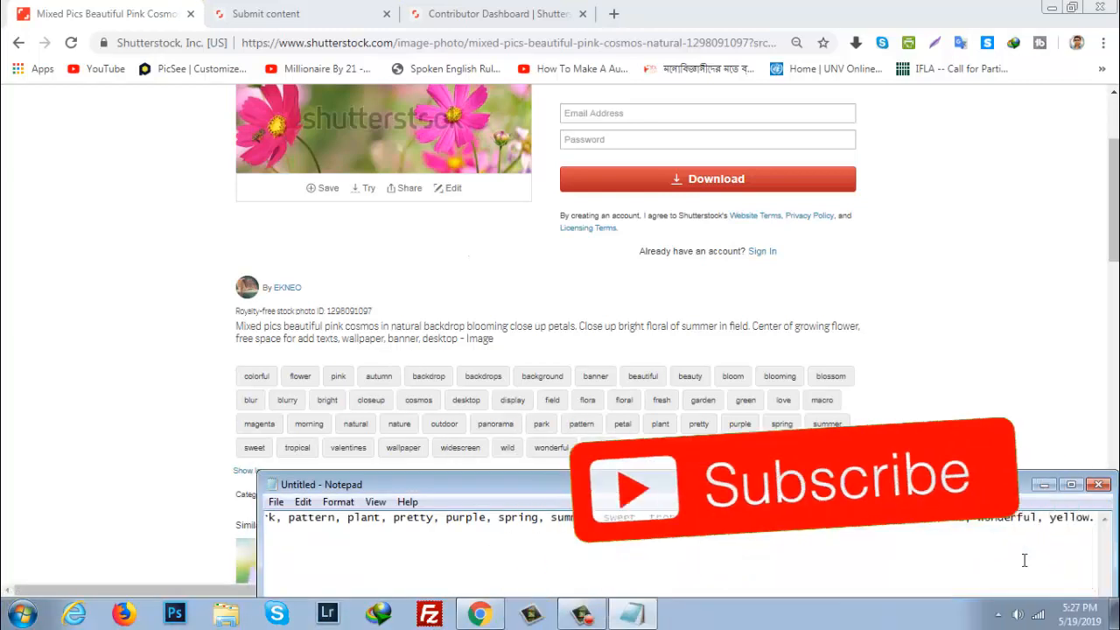
key(ctrl+a)
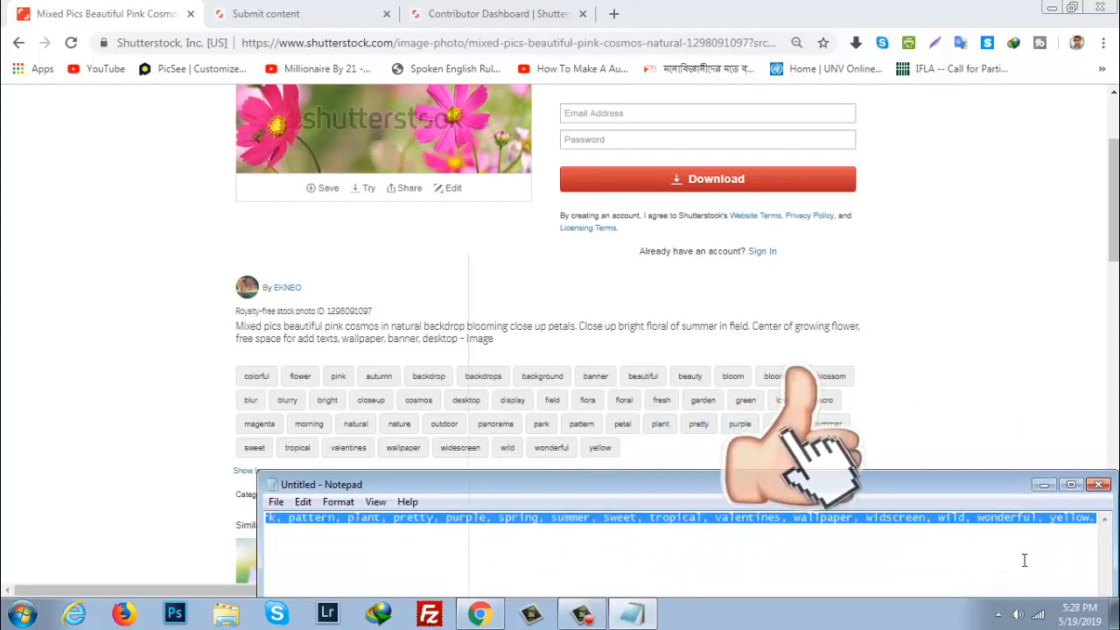
Return to the content submission page in Chrome and paste the copied keyword list into the Keywords field of Wallpaper.jpg
click(480, 613)
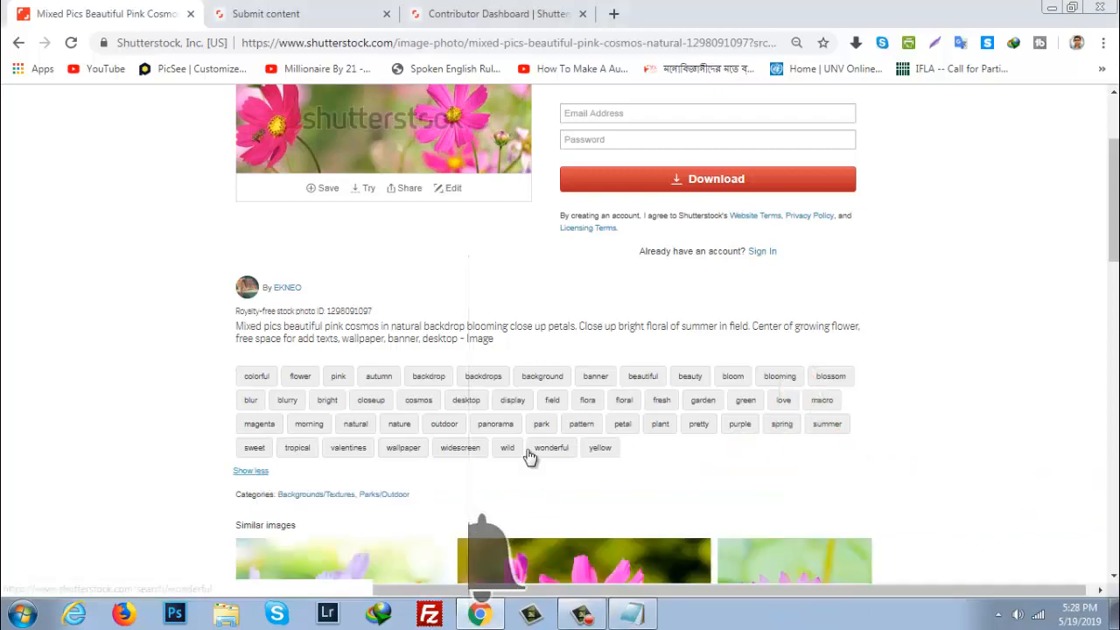
click(467, 9)
click(267, 13)
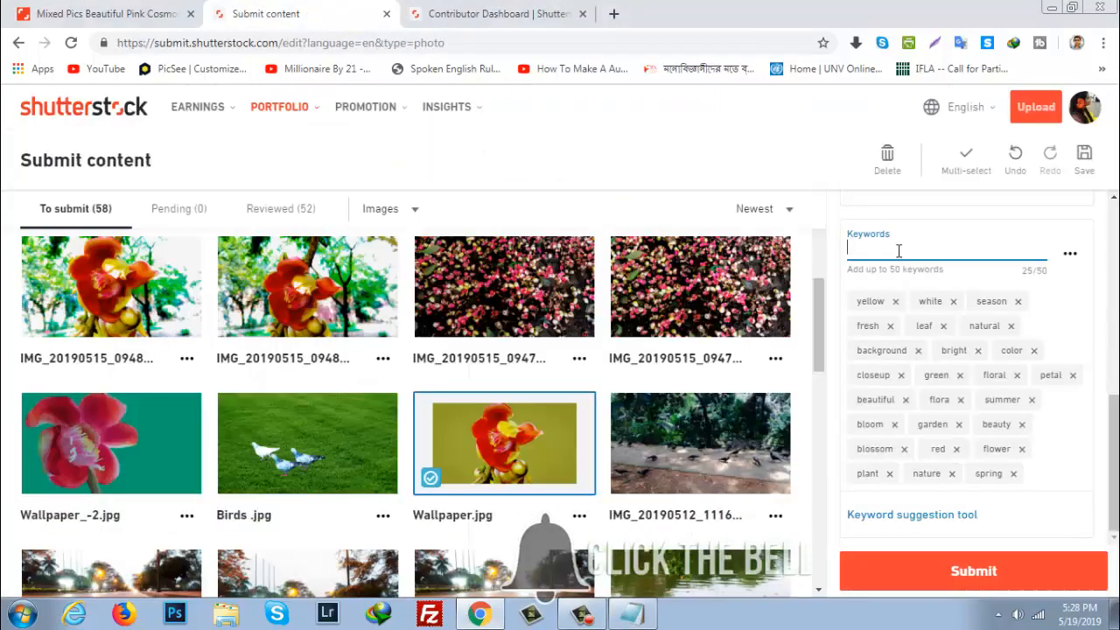
key(ctrl+v)
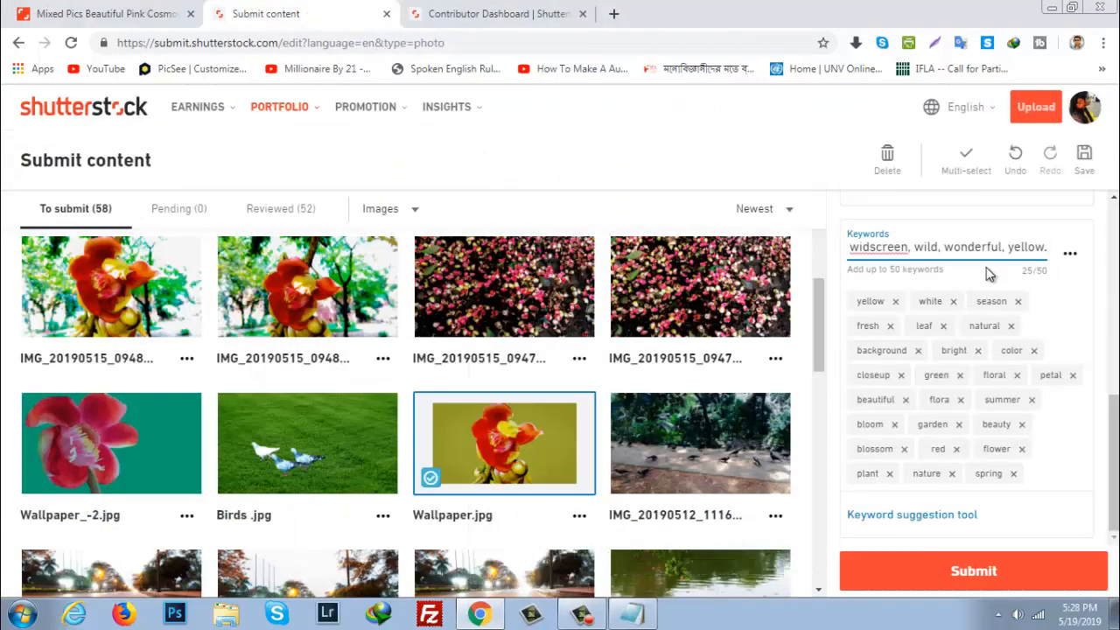
Add the pasted keywords to Wallpaper.jpg and trim them below the 50-keyword limit, removing misspelled ones such as autum, backround and brihgt
key(Return)
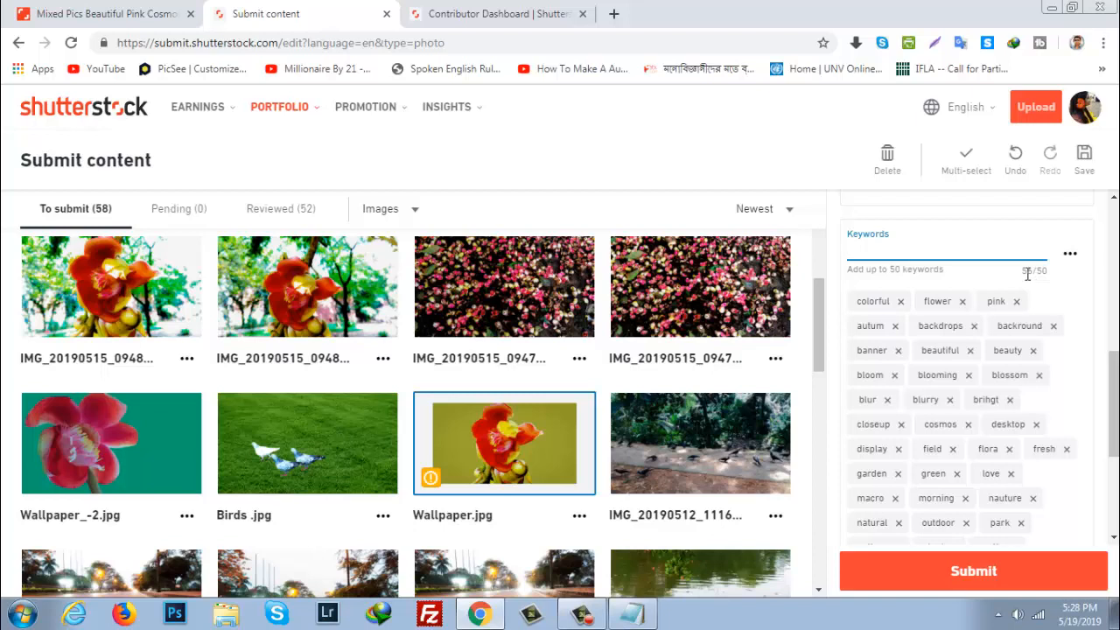
click(973, 333)
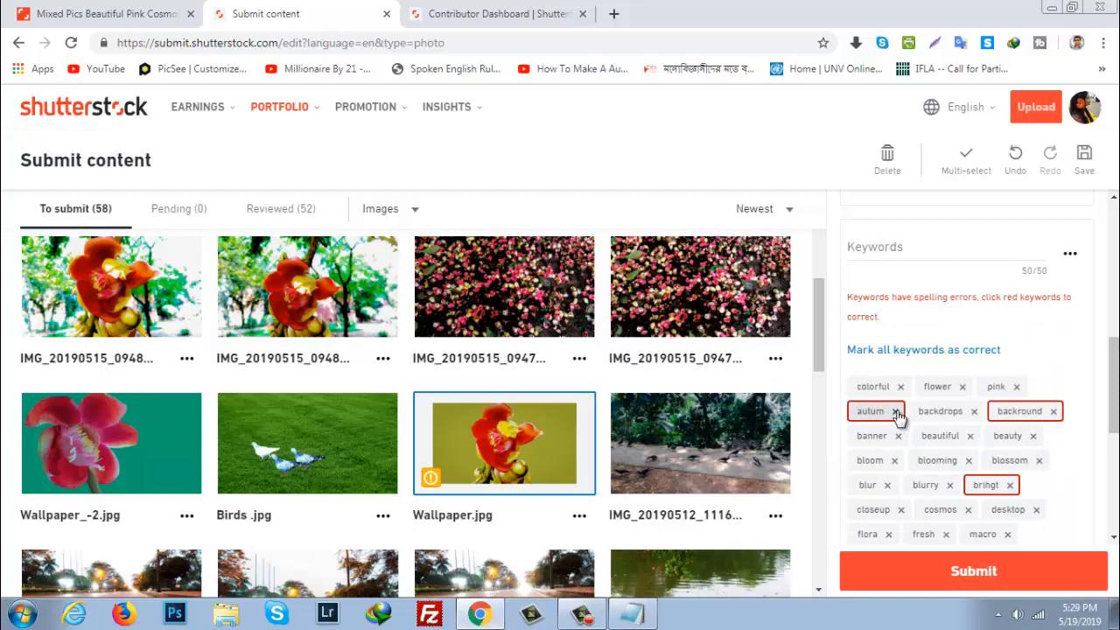
click(896, 413)
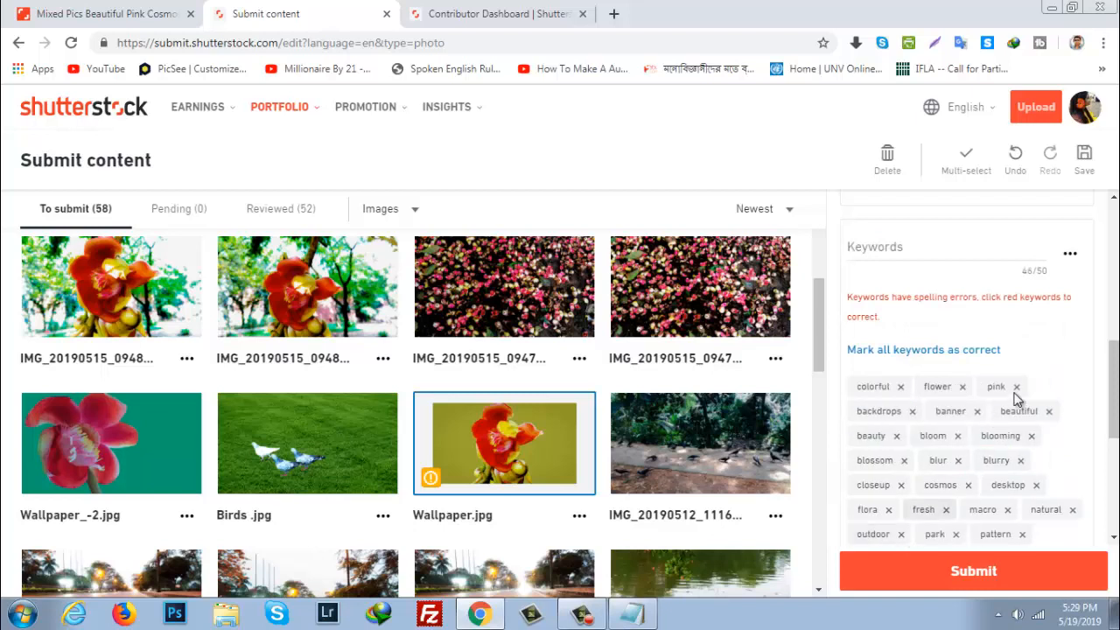
scroll(1041, 377, down, 3)
click(1067, 364)
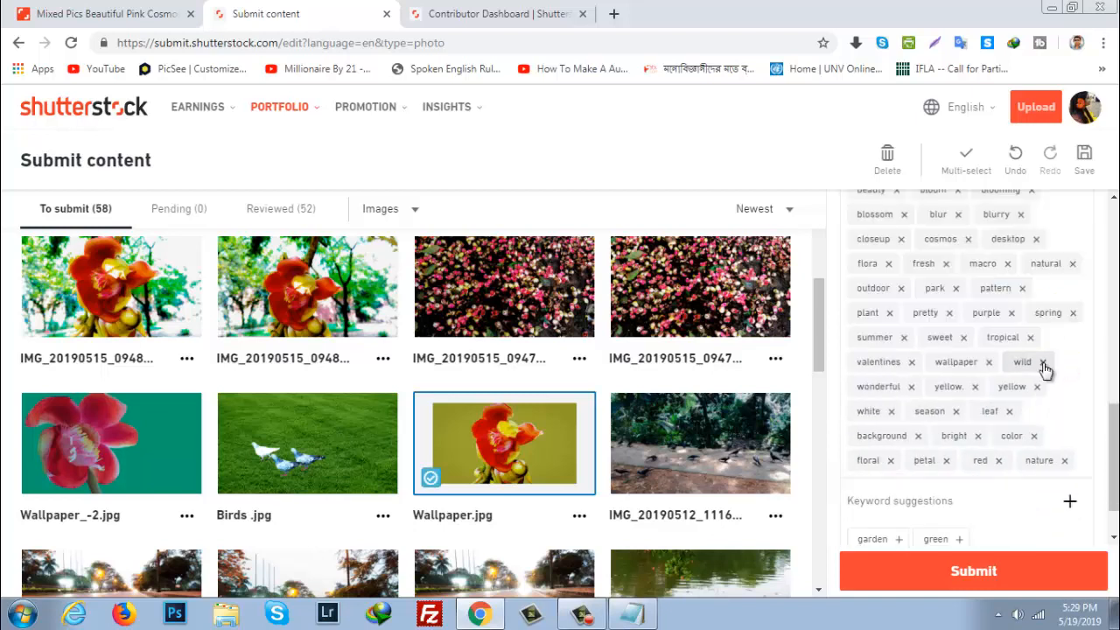
scroll(1042, 370, up, 4)
scroll(1032, 371, down, 2)
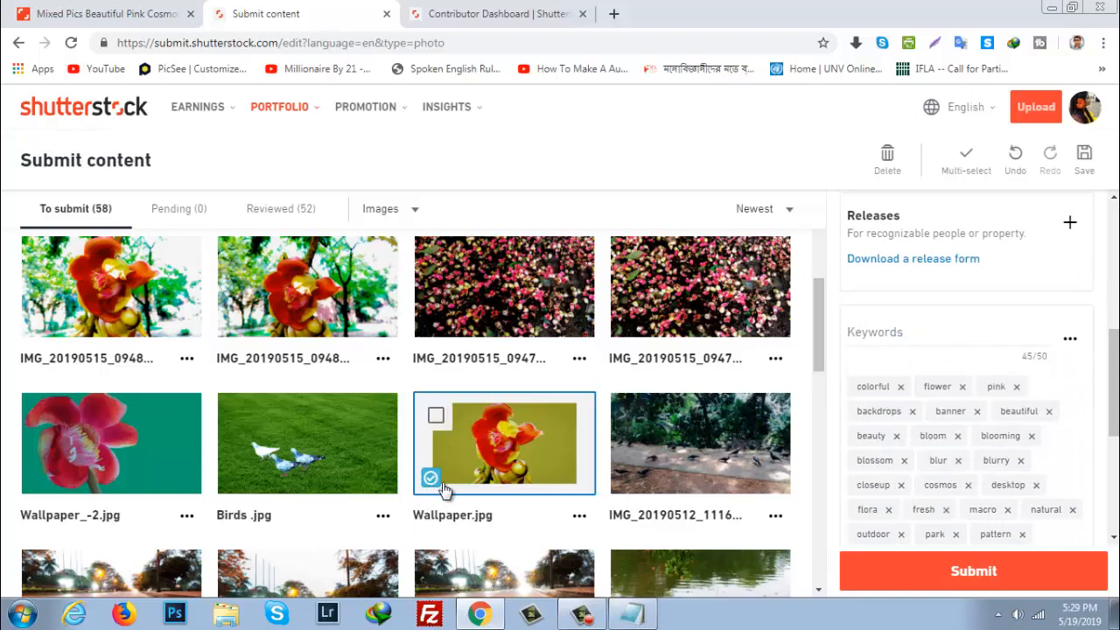
Submit Wallpaper.jpg for review and open the list of pending images
mouse_move(433, 486)
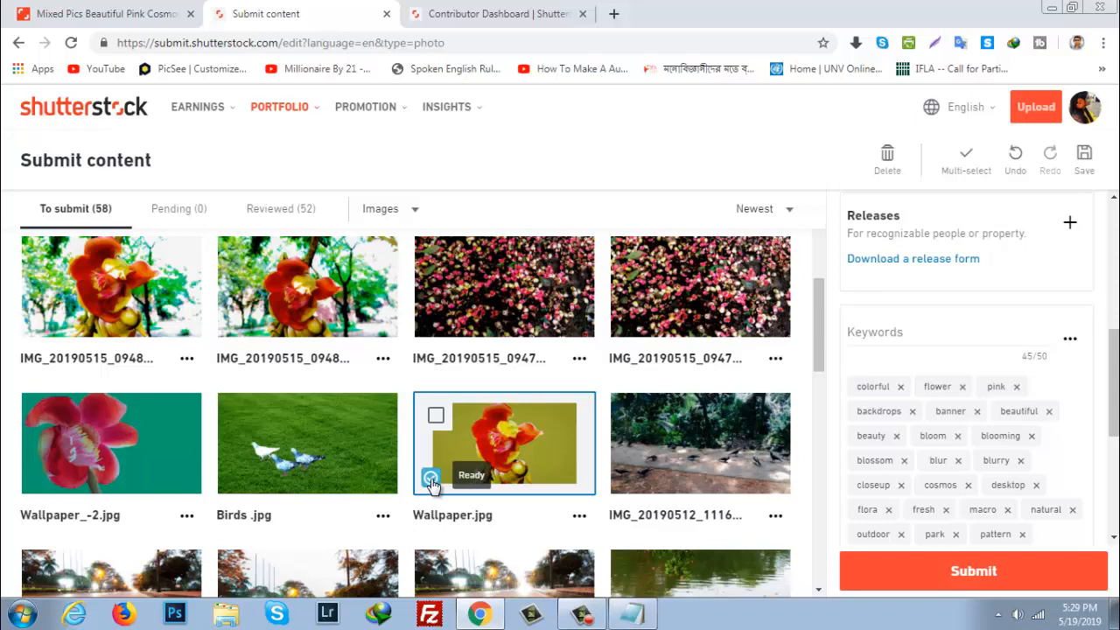
click(978, 573)
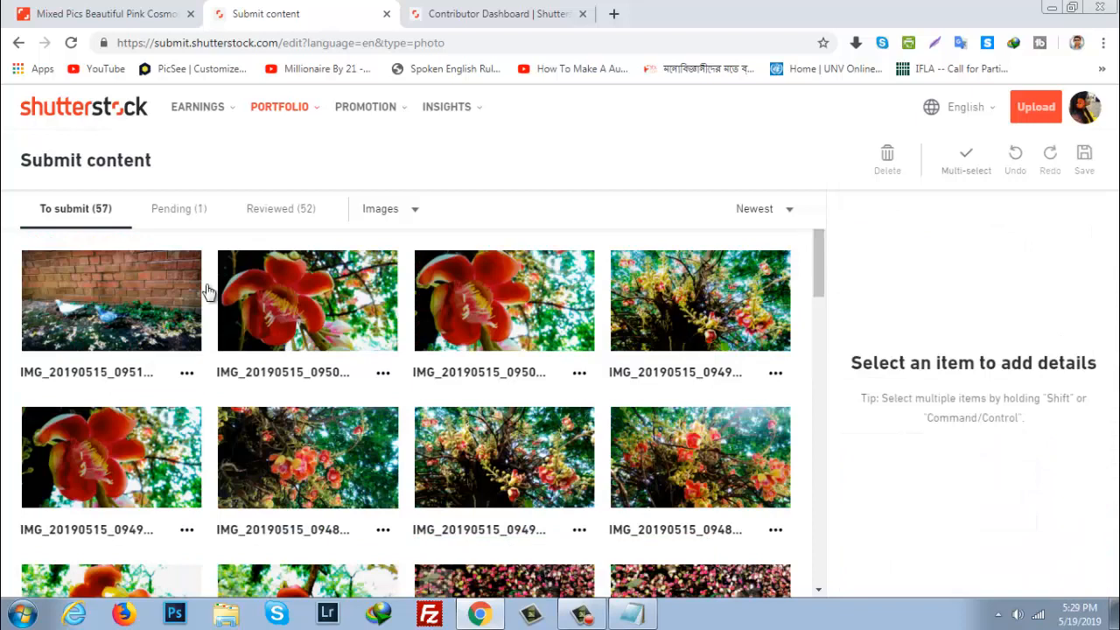
click(177, 213)
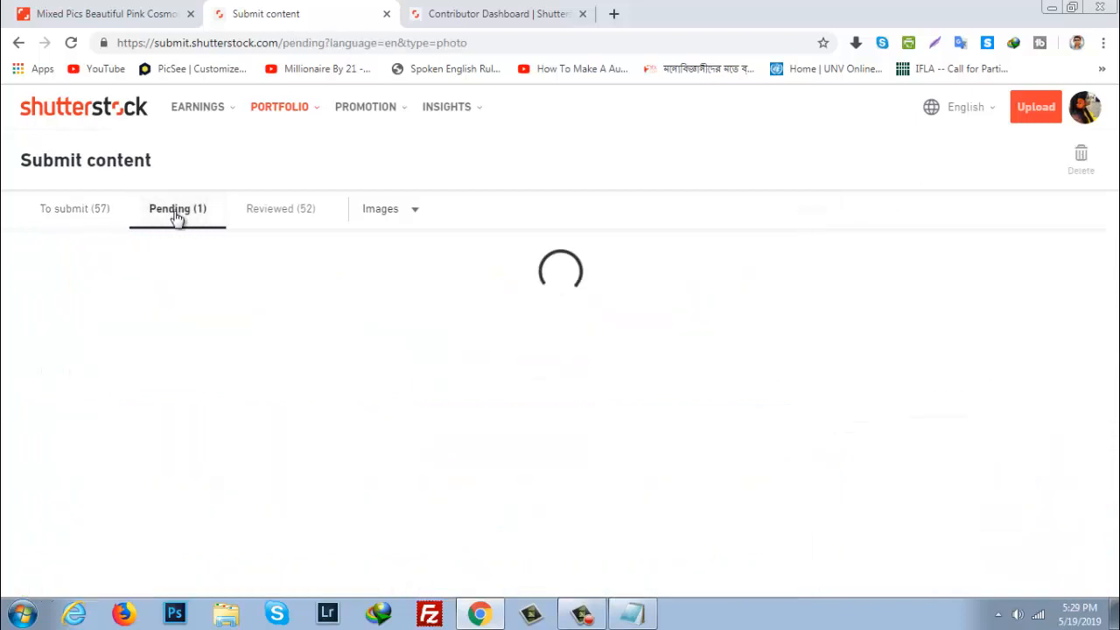